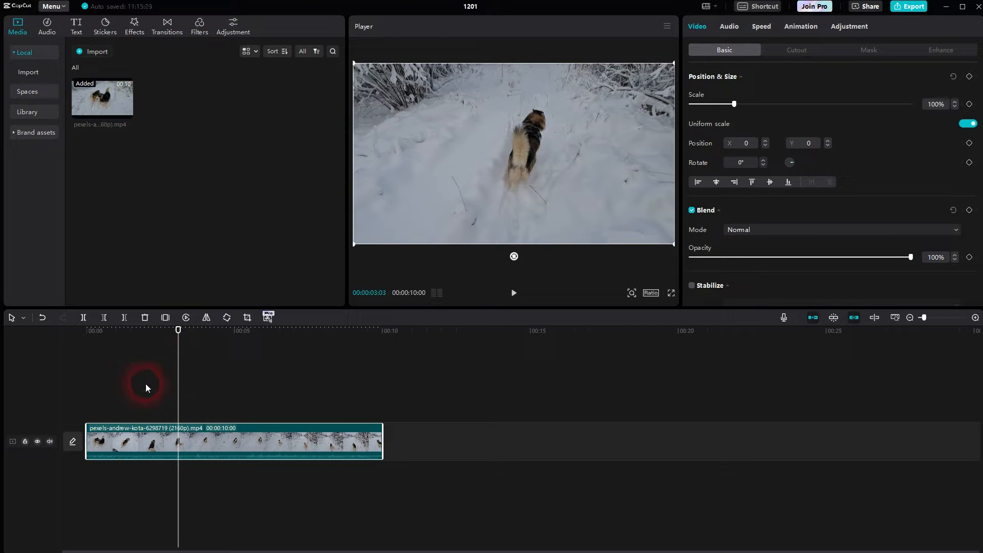
Split the video clip at 00:00:03:03 and again at 00:00:05:06 to make three segments
{"action": "left_click", "coordinate": [23, 324]}
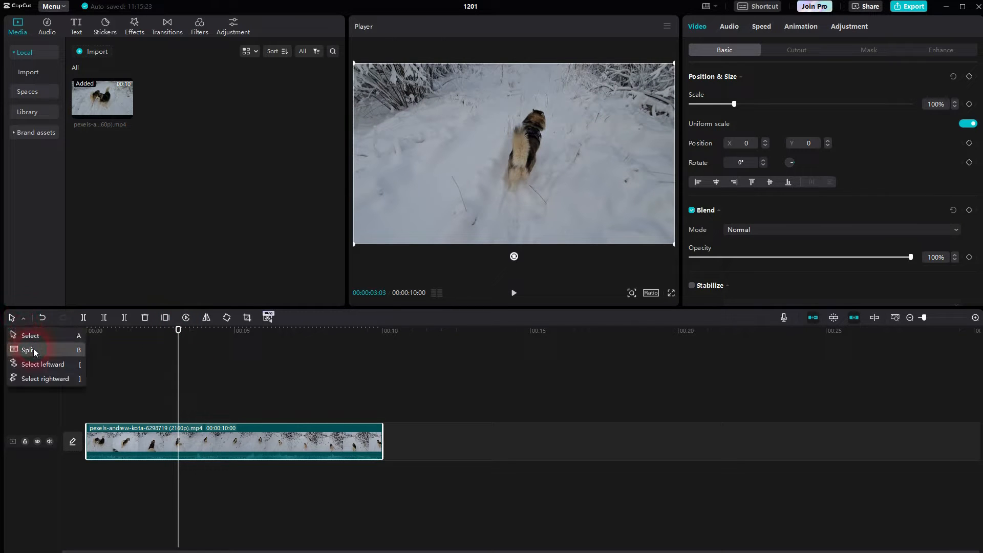
{"action": "left_click", "coordinate": [23, 347]}
{"action": "left_click", "coordinate": [184, 443]}
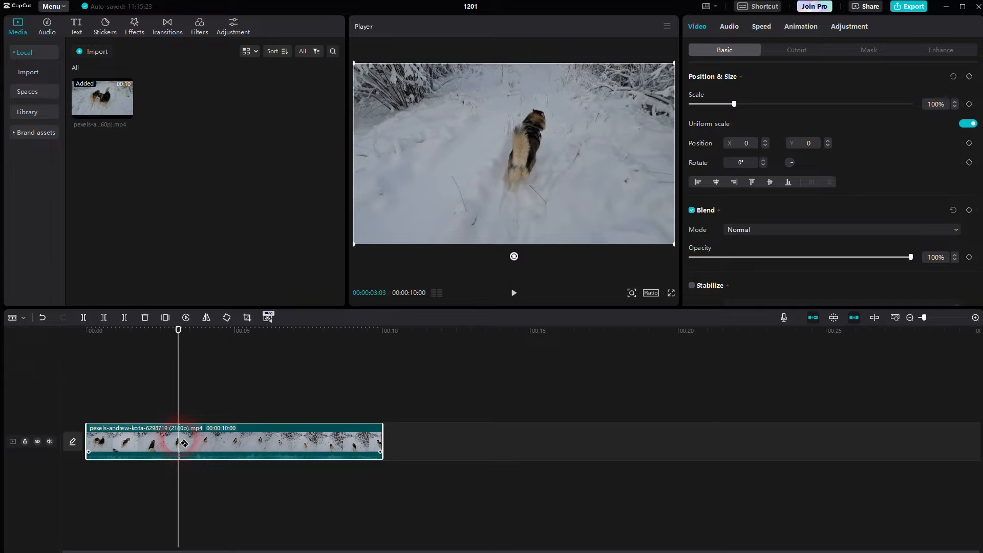
{"action": "left_click_drag", "start_coordinate": [180, 331], "coordinate": [240, 332]}
{"action": "key", "text": "ctrl+b"}
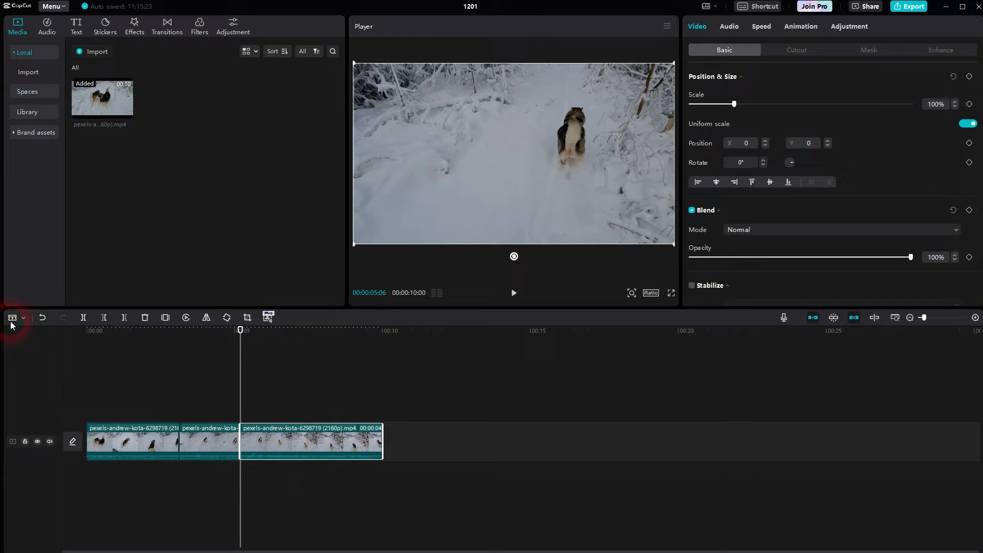
Return to the Select tool, pick the middle segment and park the playhead at 00:00:03:11
{"action": "left_click", "coordinate": [13, 318]}
{"action": "left_click", "coordinate": [32, 333]}
{"action": "left_click", "coordinate": [200, 447]}
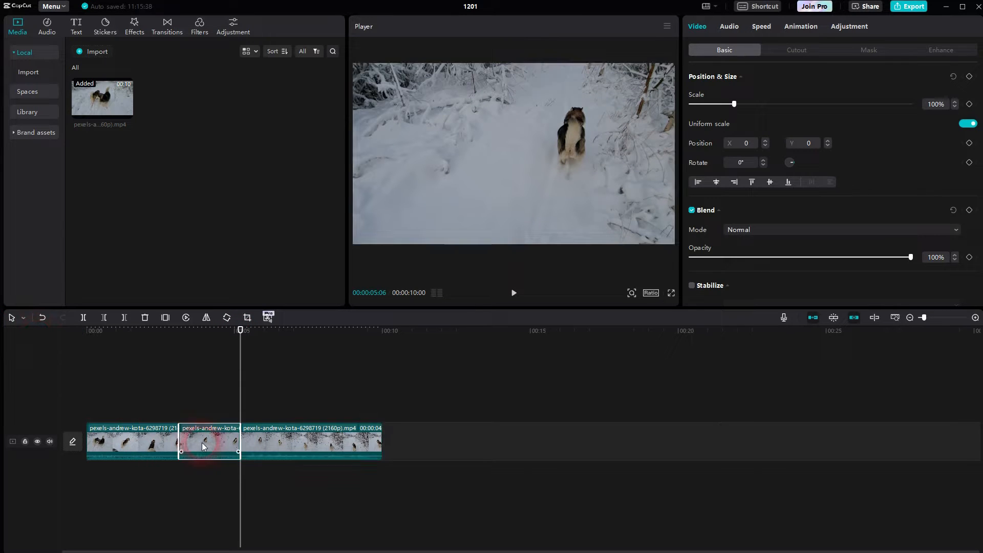
{"action": "left_click", "coordinate": [134, 445]}
{"action": "left_click", "coordinate": [225, 455]}
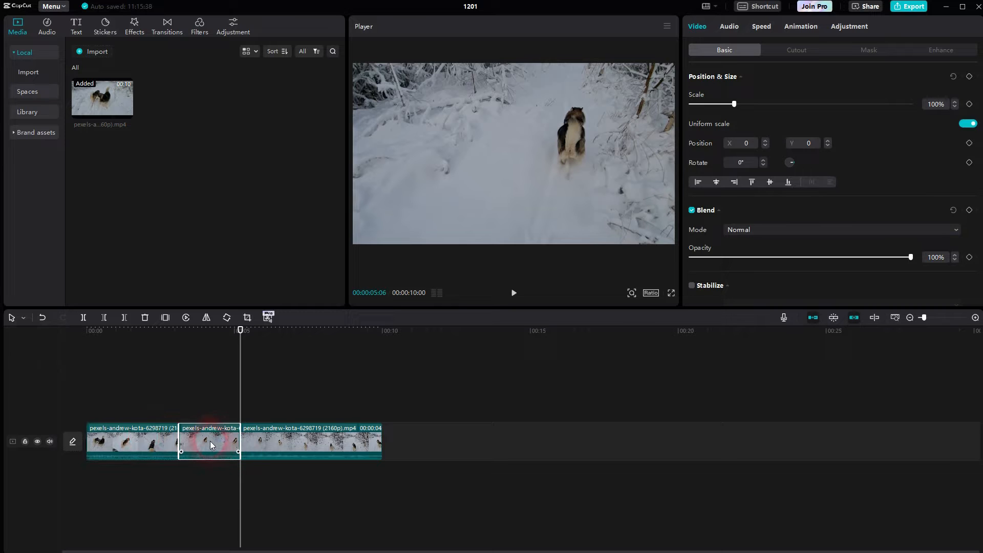
{"action": "left_click_drag", "start_coordinate": [242, 332], "coordinate": [187, 332]}
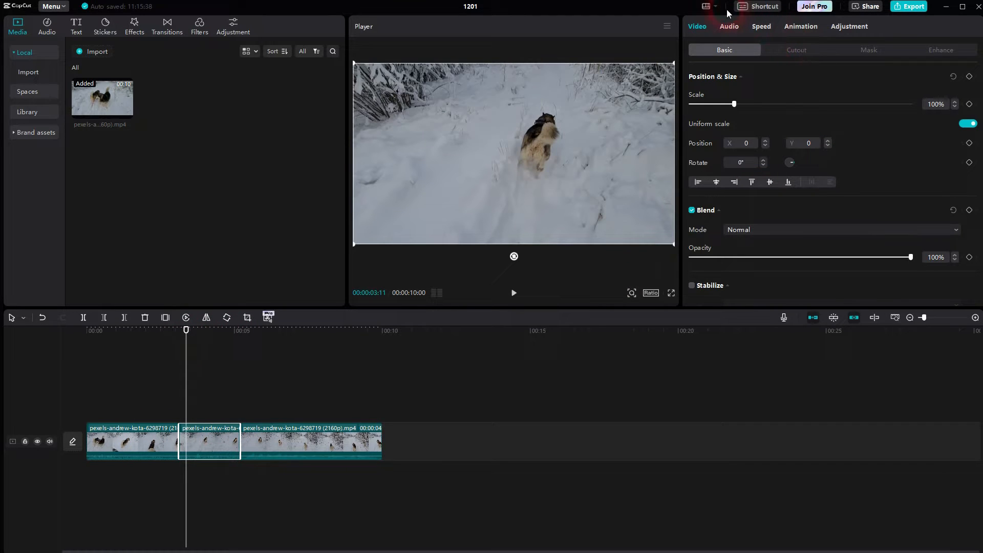
{"action": "left_click", "coordinate": [709, 6]}
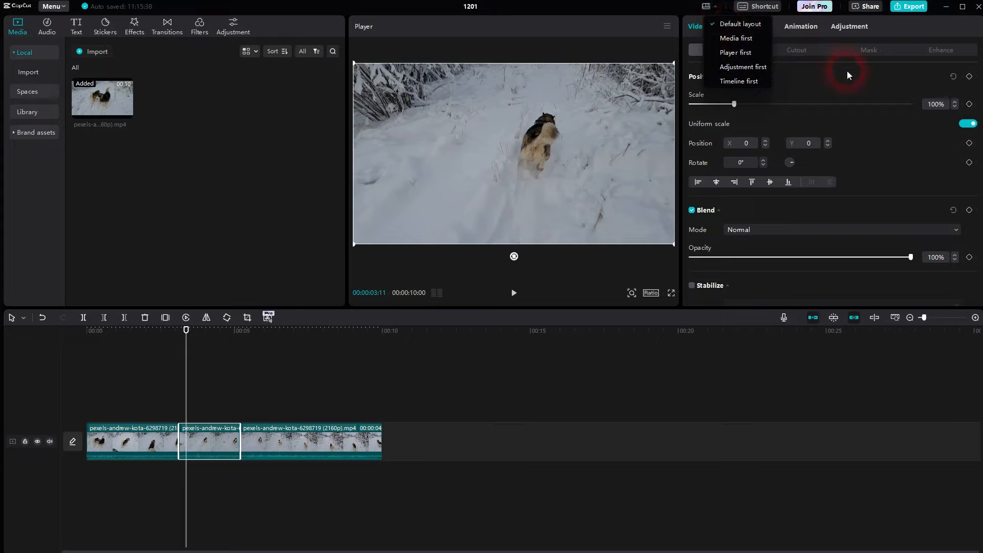
{"action": "left_click", "coordinate": [851, 83]}
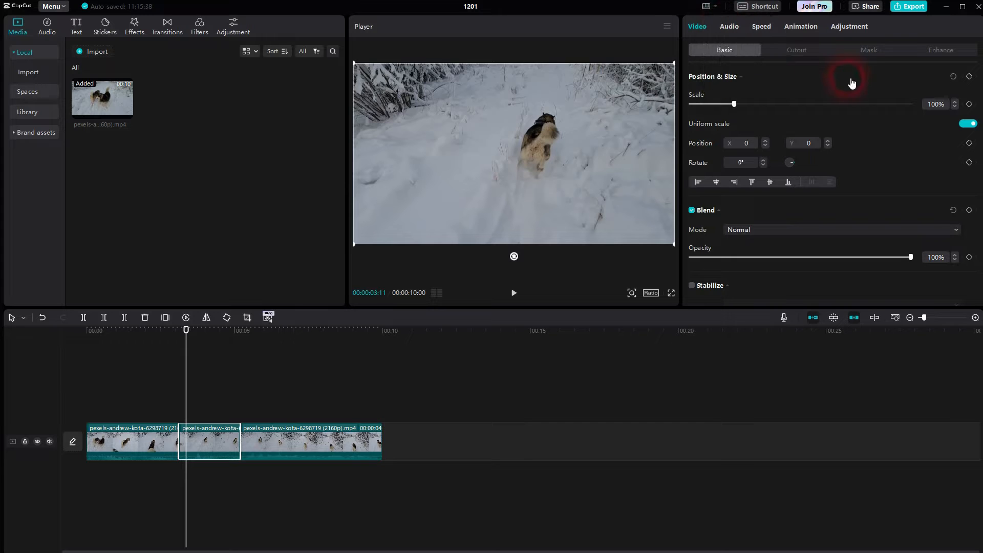
Try faster playback on the middle segment, then set its normal speed to 0.5x
{"action": "left_click", "coordinate": [767, 29]}
{"action": "left_click_drag", "start_coordinate": [737, 90], "coordinate": [790, 91]}
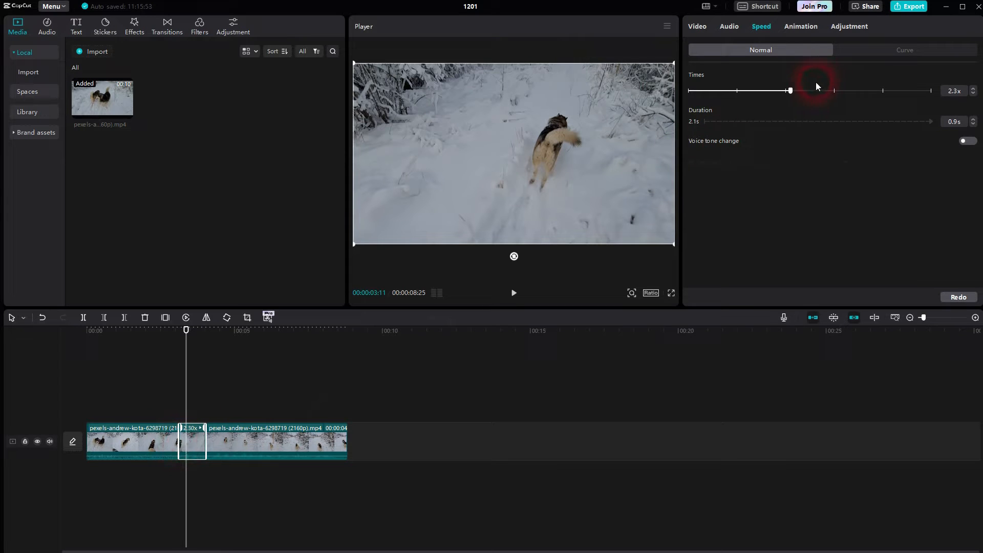
{"action": "left_click_drag", "start_coordinate": [830, 92], "coordinate": [831, 92]}
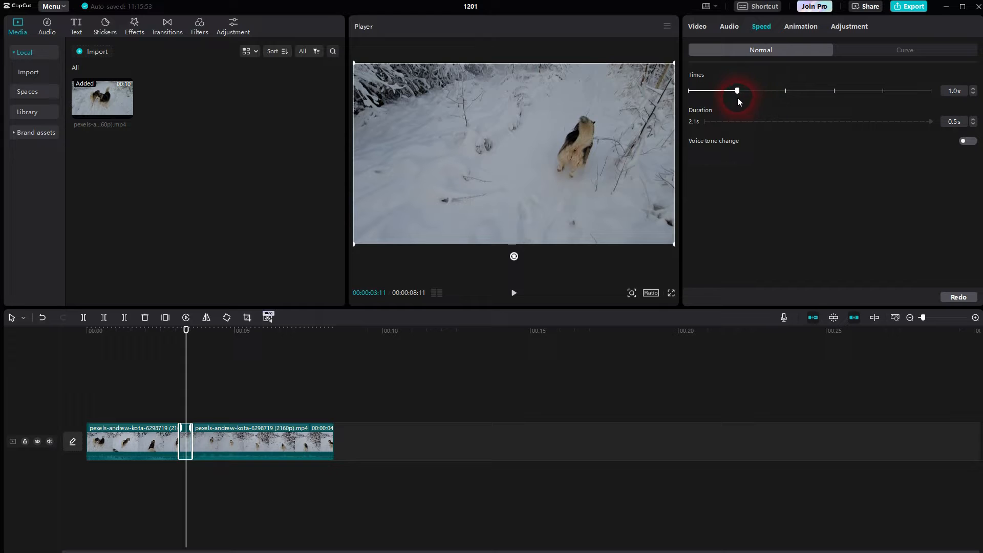
{"action": "left_click_drag", "start_coordinate": [713, 96], "coordinate": [712, 97]}
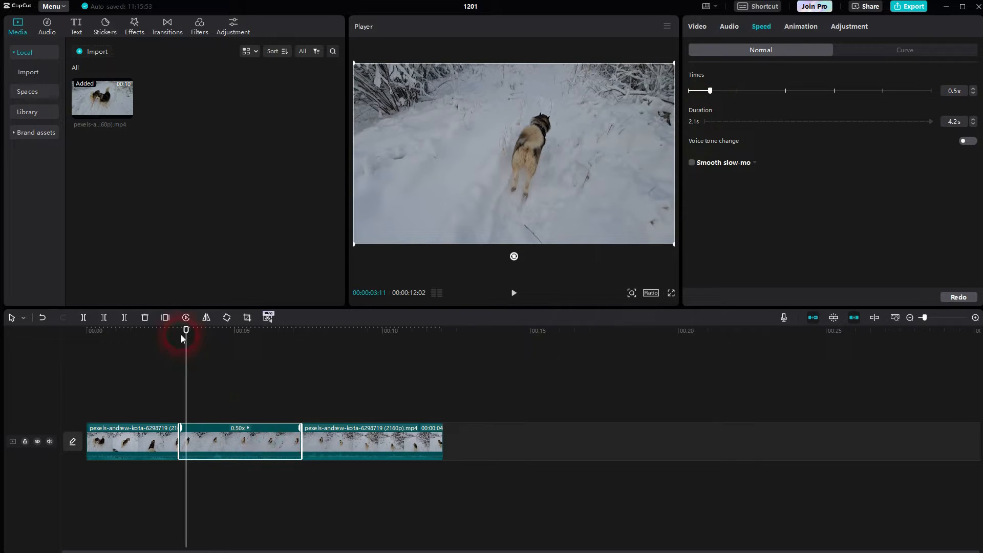
Preview the half-speed segment by playing the timeline from 00:00:02:03
{"action": "left_click_drag", "start_coordinate": [187, 330], "coordinate": [149, 330]}
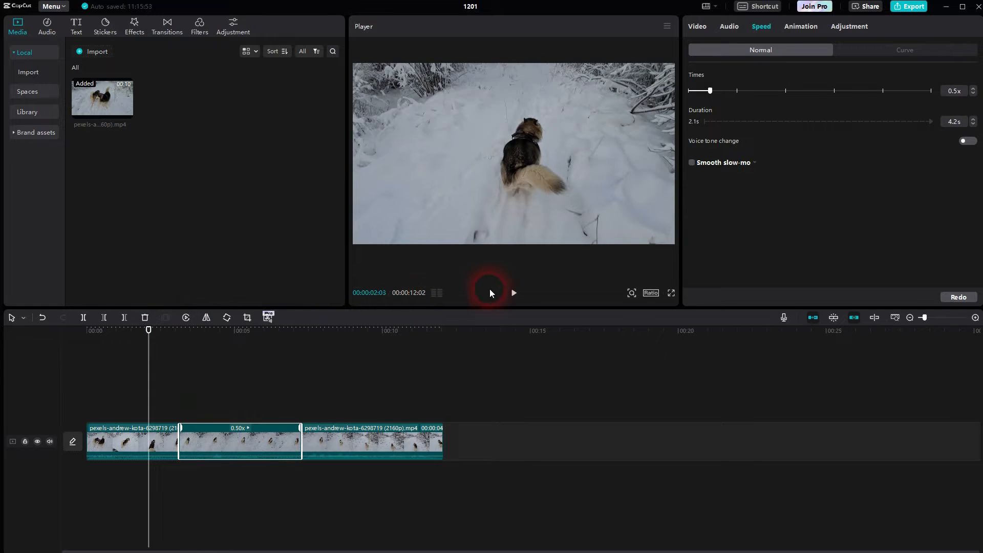
{"action": "left_click", "coordinate": [515, 293]}
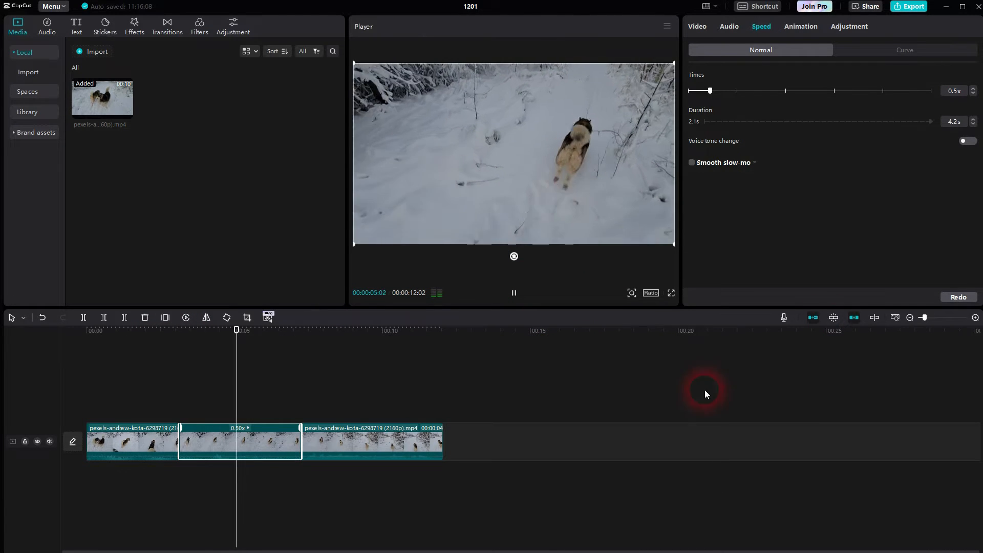
{"action": "left_click", "coordinate": [528, 293]}
{"action": "left_click", "coordinate": [647, 122]}
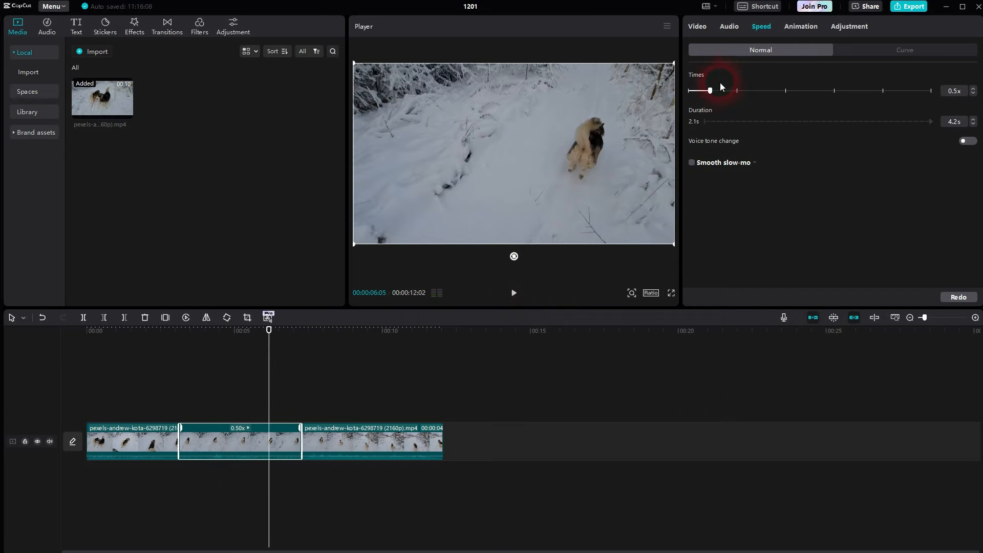
Set the middle segment's normal speed to 0.2x and play it back from before the first cut
{"action": "left_click_drag", "start_coordinate": [713, 89], "coordinate": [698, 89]}
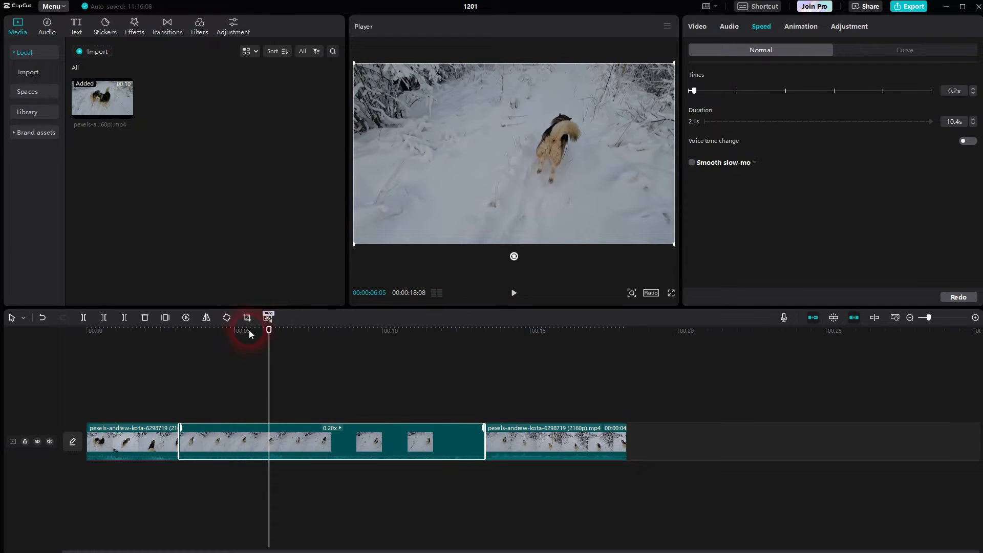
{"action": "left_click_drag", "start_coordinate": [191, 331], "coordinate": [133, 332]}
{"action": "left_click", "coordinate": [513, 293]}
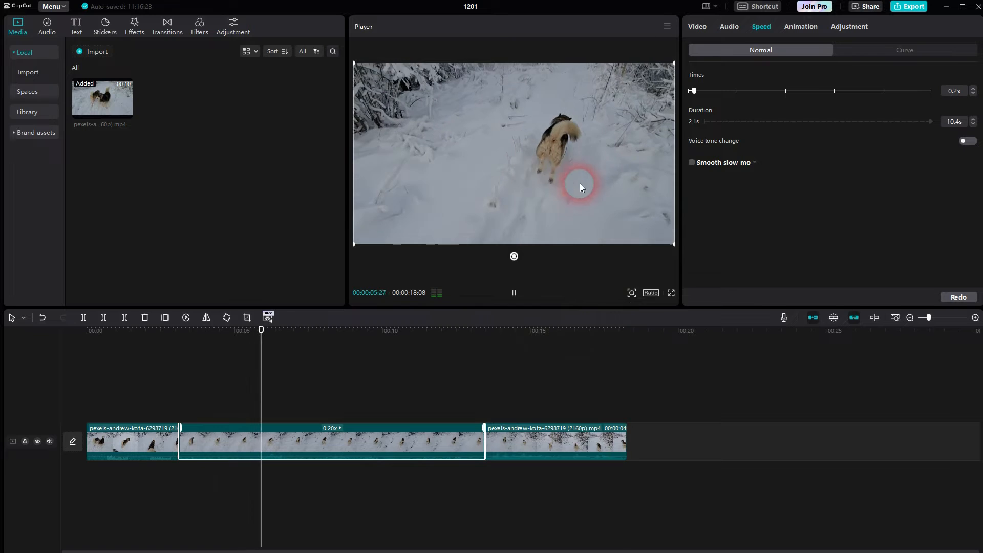
{"action": "left_click", "coordinate": [513, 296]}
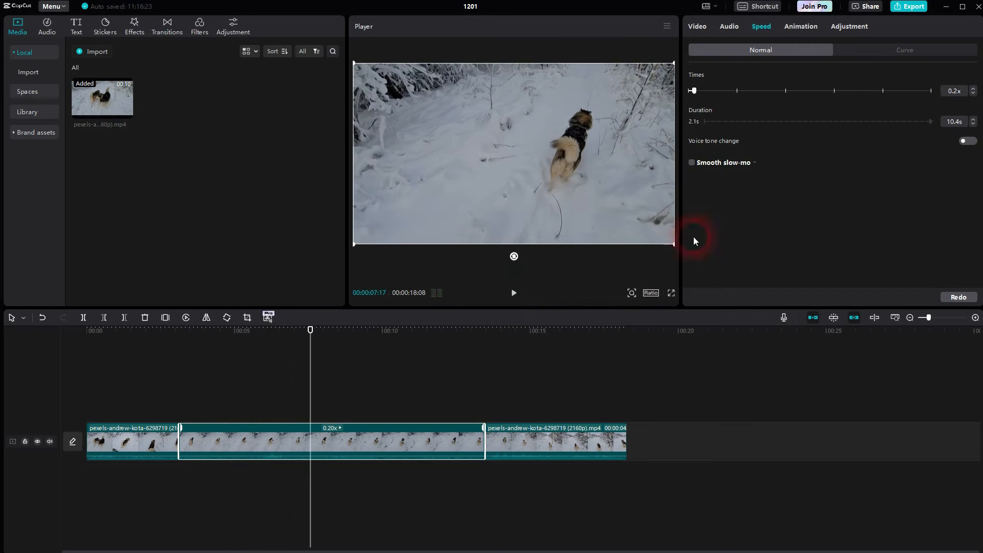
Set the middle segment's normal speed to 0.4x and preview the transition into slow motion
{"action": "left_click_drag", "start_coordinate": [694, 90], "coordinate": [706, 94]}
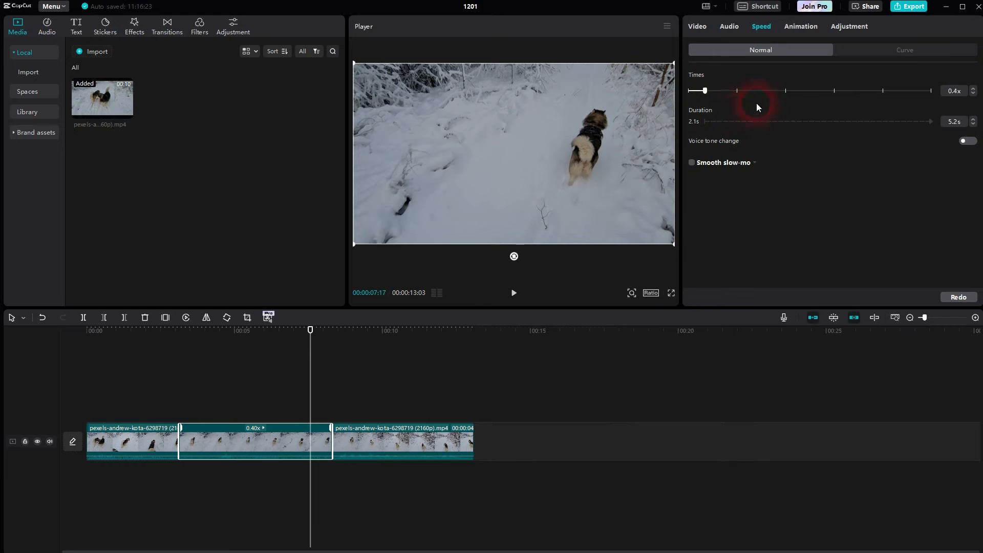
{"action": "left_click_drag", "start_coordinate": [312, 330], "coordinate": [149, 368]}
{"action": "left_click", "coordinate": [513, 292]}
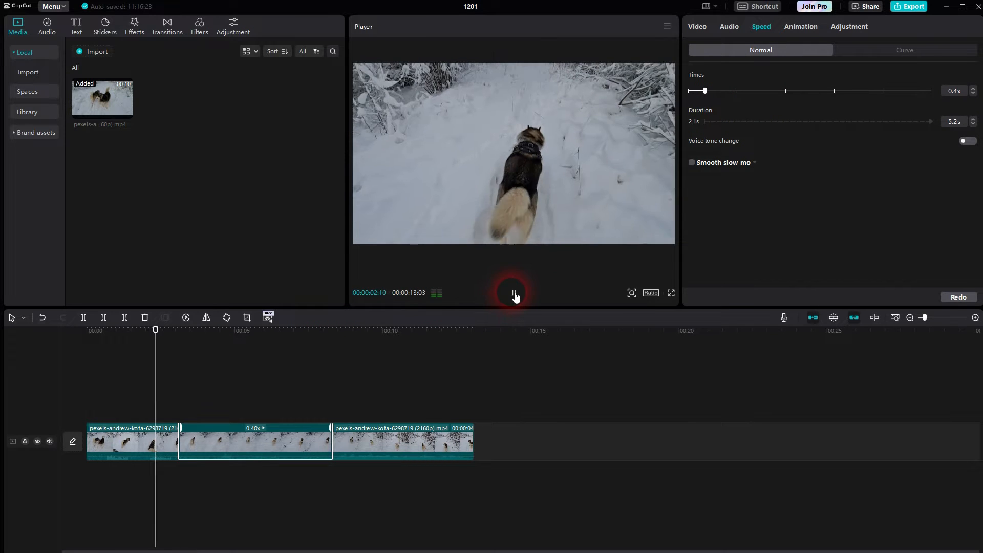
{"action": "left_click", "coordinate": [548, 162]}
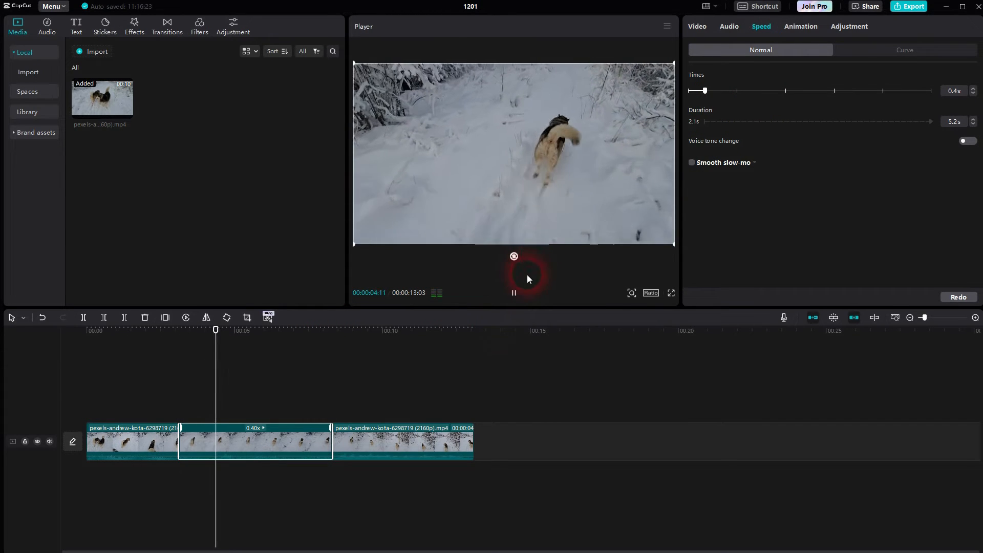
{"action": "left_click", "coordinate": [515, 294]}
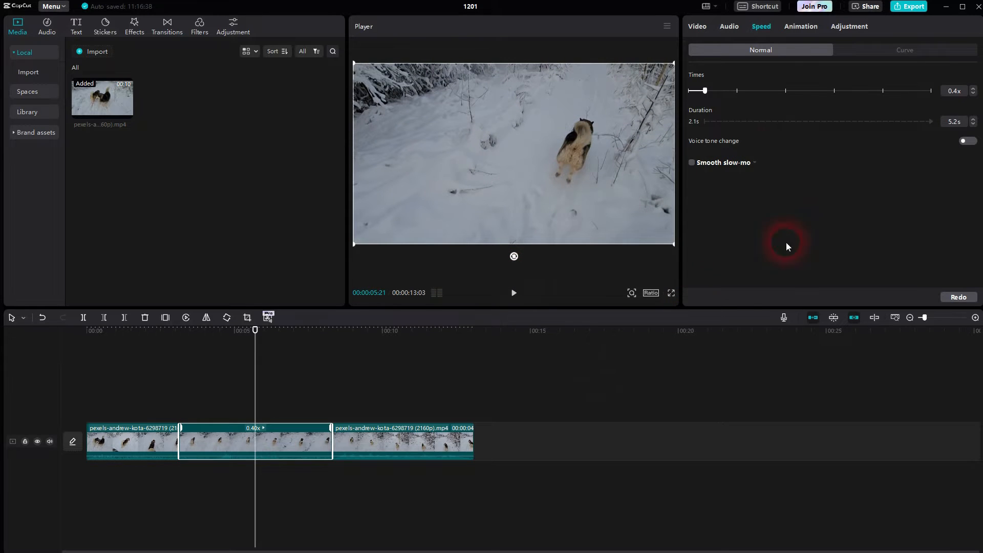
Enable Smooth slow-mo on the middle segment, keeping the Frame blending method
{"action": "left_click", "coordinate": [692, 163]}
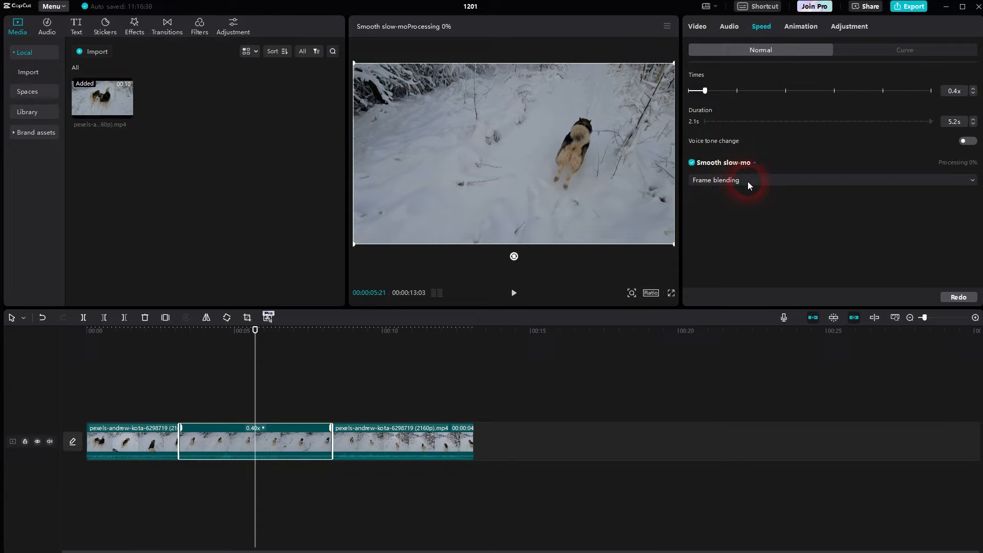
{"action": "left_click", "coordinate": [838, 183]}
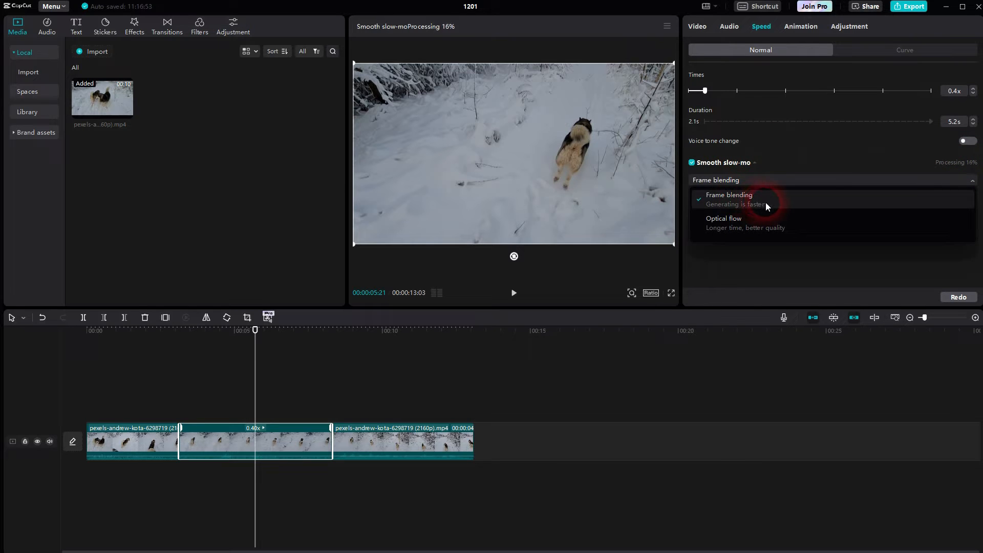
{"action": "left_click", "coordinate": [860, 150]}
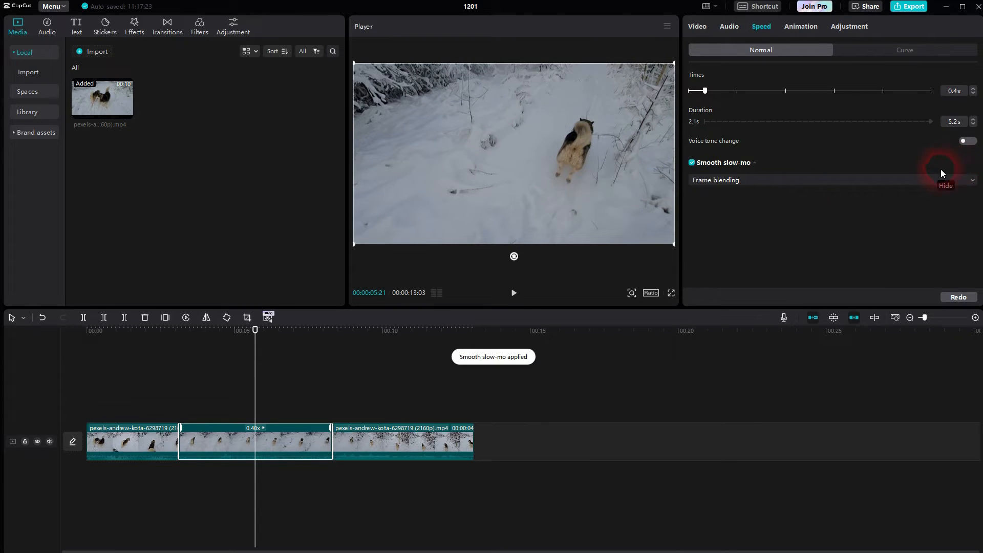
Play the smoothed slow-motion segment from 00:00:02:13 and review the available Smooth slow-mo methods
{"action": "left_click_drag", "start_coordinate": [246, 333], "coordinate": [158, 342]}
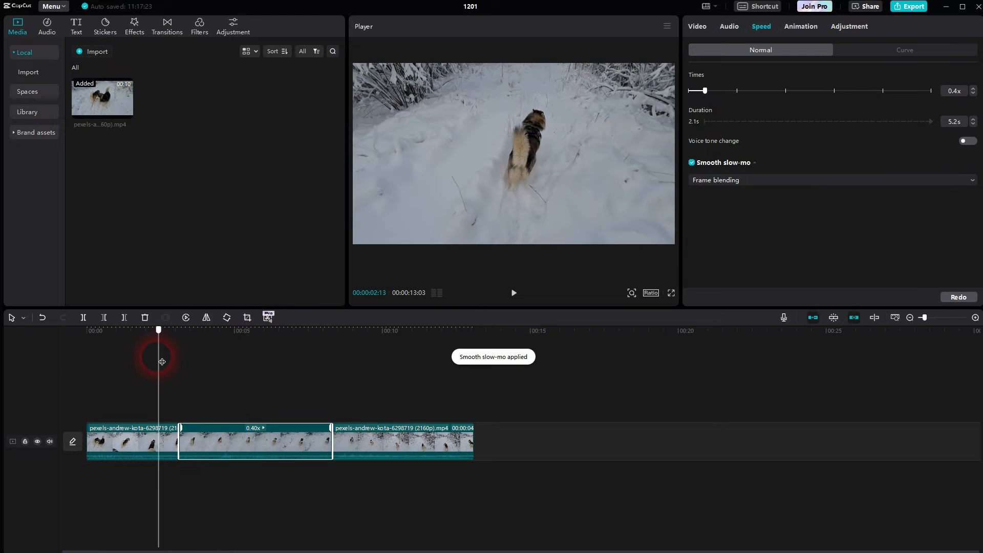
{"action": "left_click", "coordinate": [522, 298]}
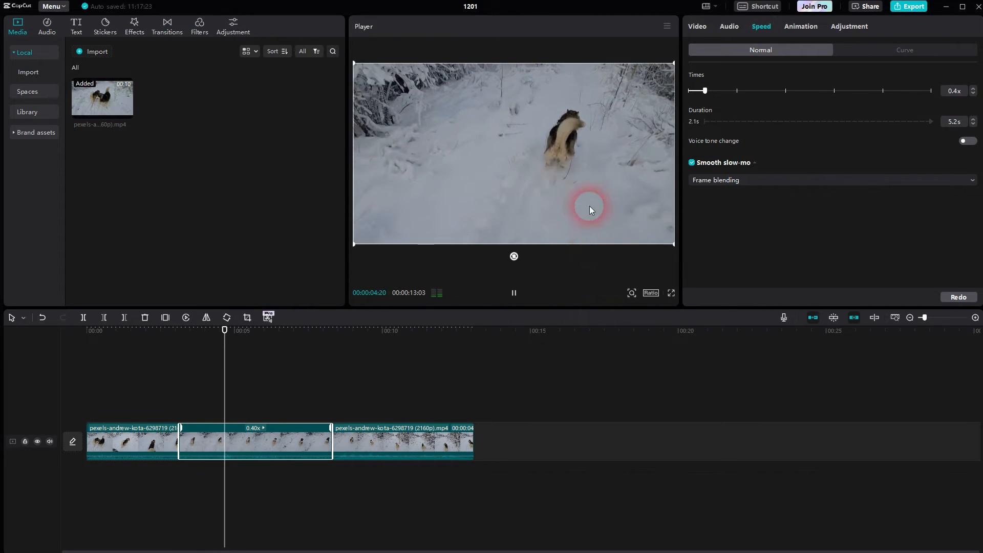
{"action": "left_click", "coordinate": [514, 292]}
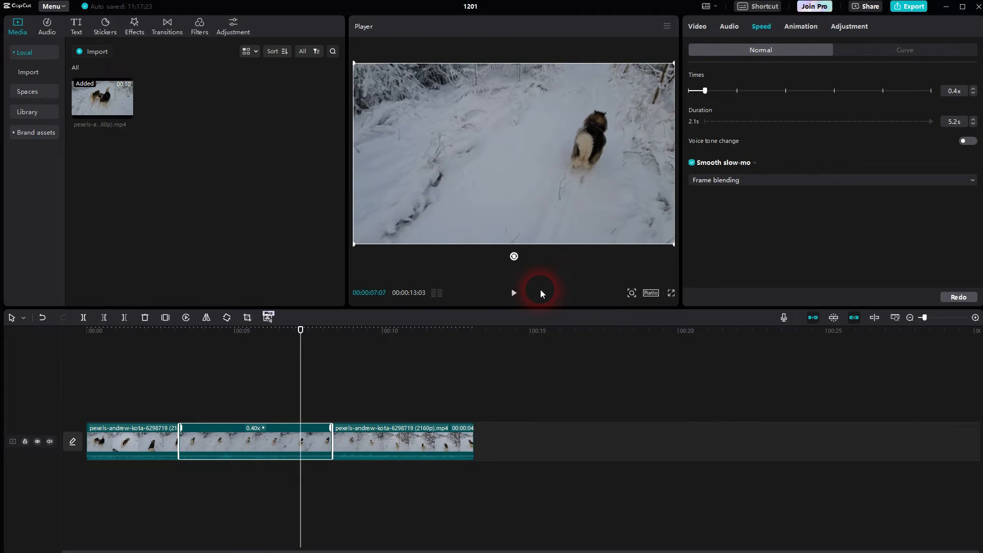
{"action": "left_click", "coordinate": [731, 183]}
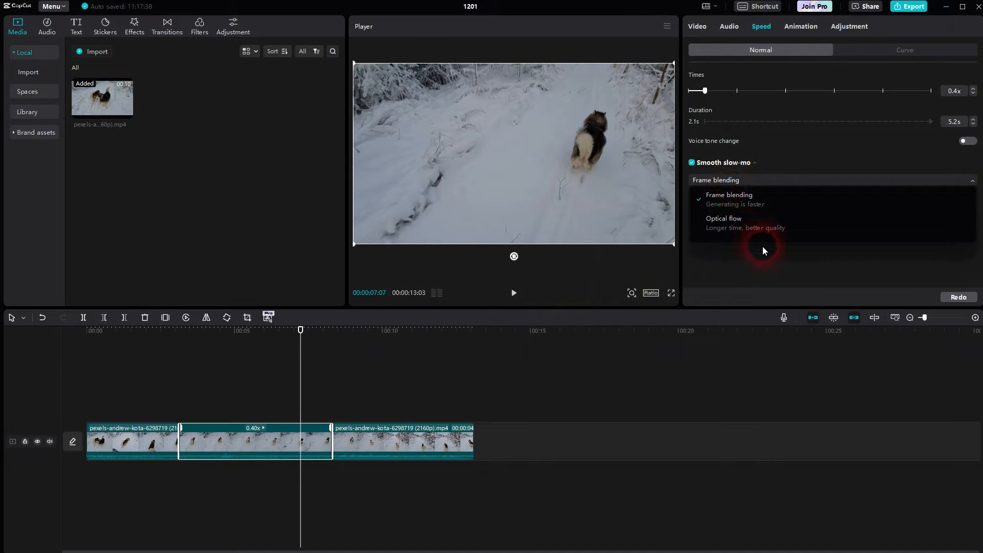
{"action": "left_click", "coordinate": [780, 244]}
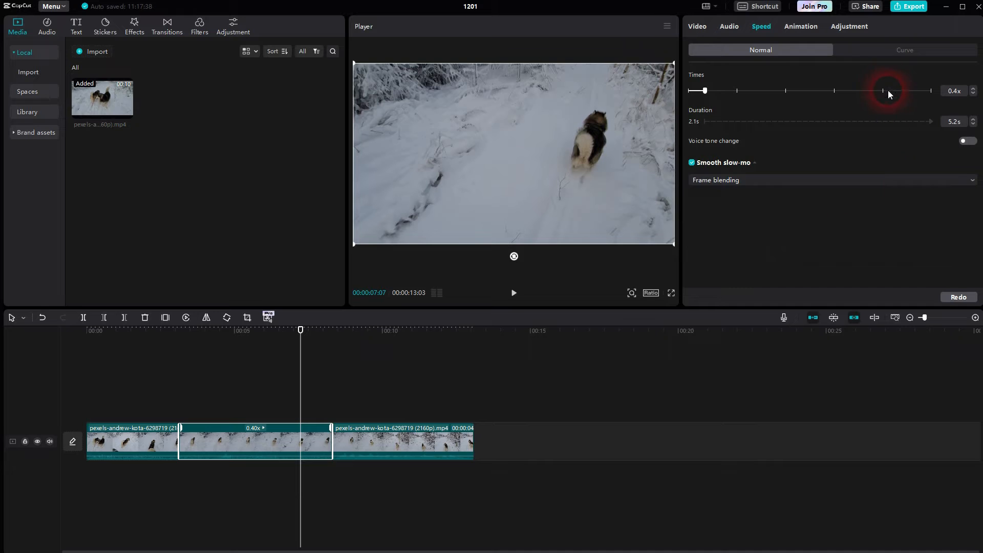
Apply the Customized speed curve to the middle segment and scrub through its curve points
{"action": "left_click", "coordinate": [874, 51]}
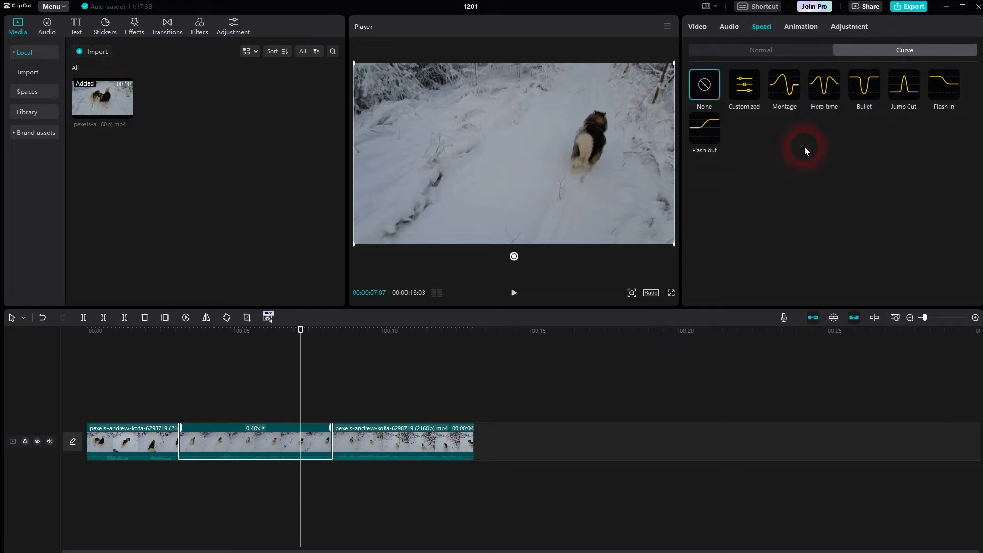
{"action": "left_click_drag", "start_coordinate": [305, 334], "coordinate": [208, 341]}
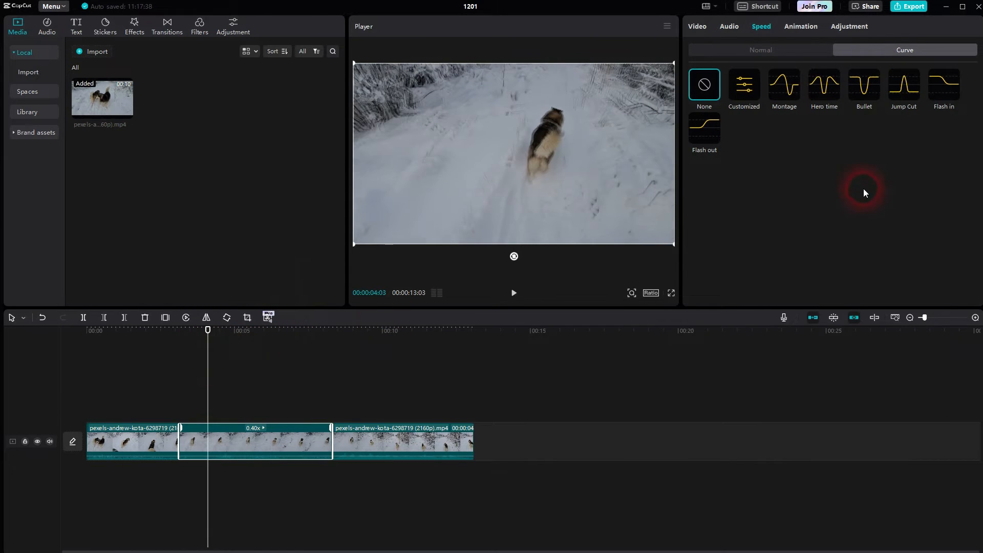
{"action": "left_click", "coordinate": [754, 111]}
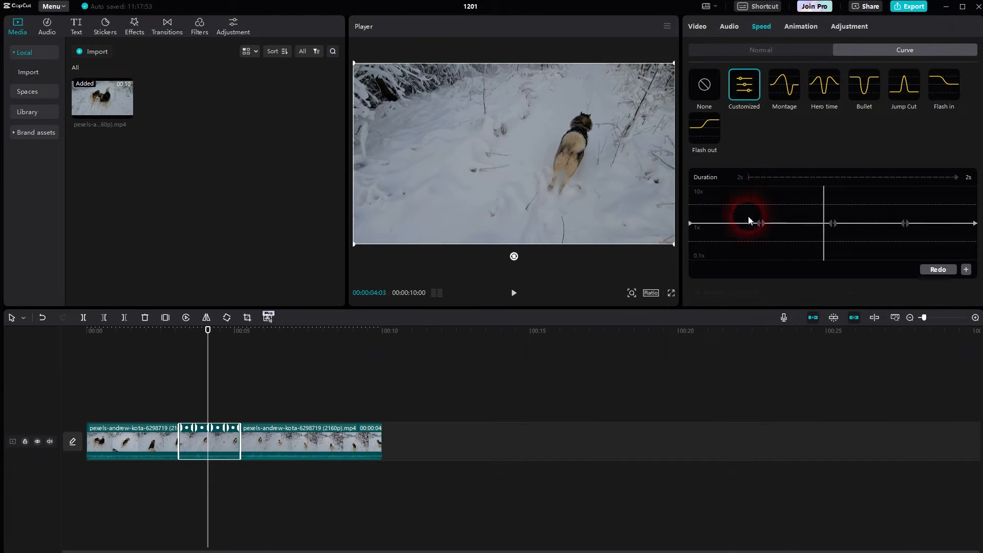
{"action": "mouse_move", "coordinate": [208, 329]}
{"action": "left_mouse_down"}
{"action": "mouse_move", "coordinate": [179, 329]}
{"action": "mouse_move", "coordinate": [195, 329]}
{"action": "left_mouse_up"}
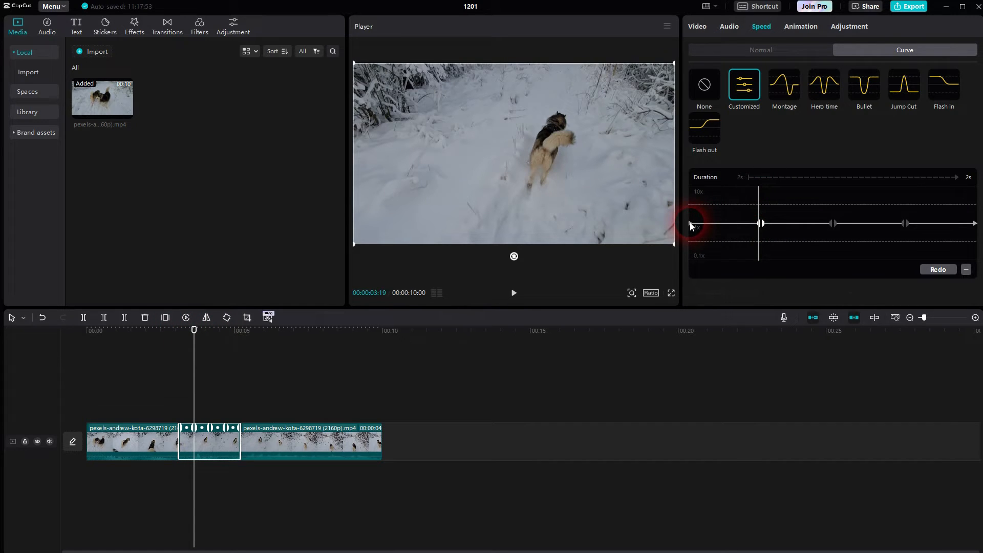
{"action": "mouse_move", "coordinate": [198, 330]}
{"action": "left_mouse_down"}
{"action": "mouse_move", "coordinate": [178, 329]}
{"action": "mouse_move", "coordinate": [206, 330]}
{"action": "left_mouse_up"}
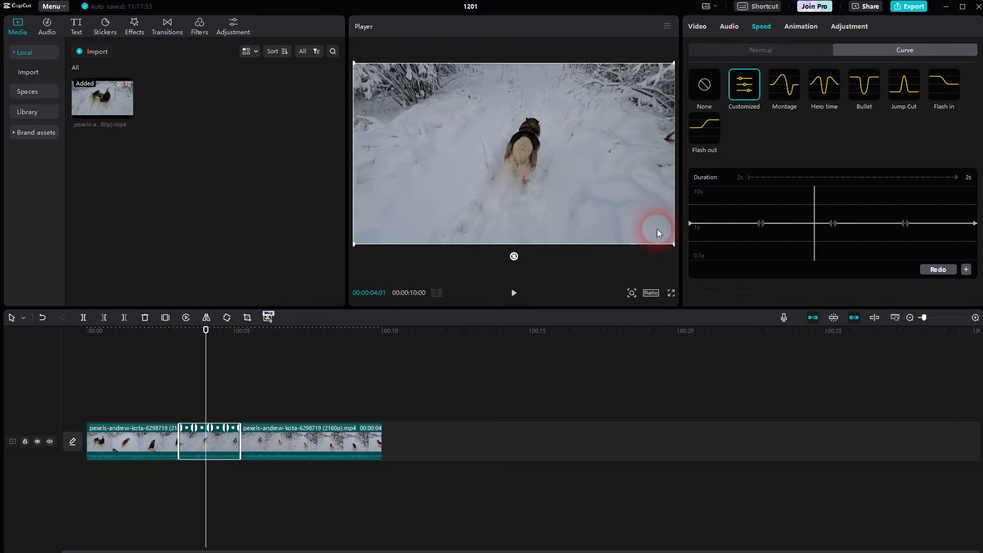
Apply the Flash in speed curve to the middle segment
{"action": "left_click", "coordinate": [948, 84]}
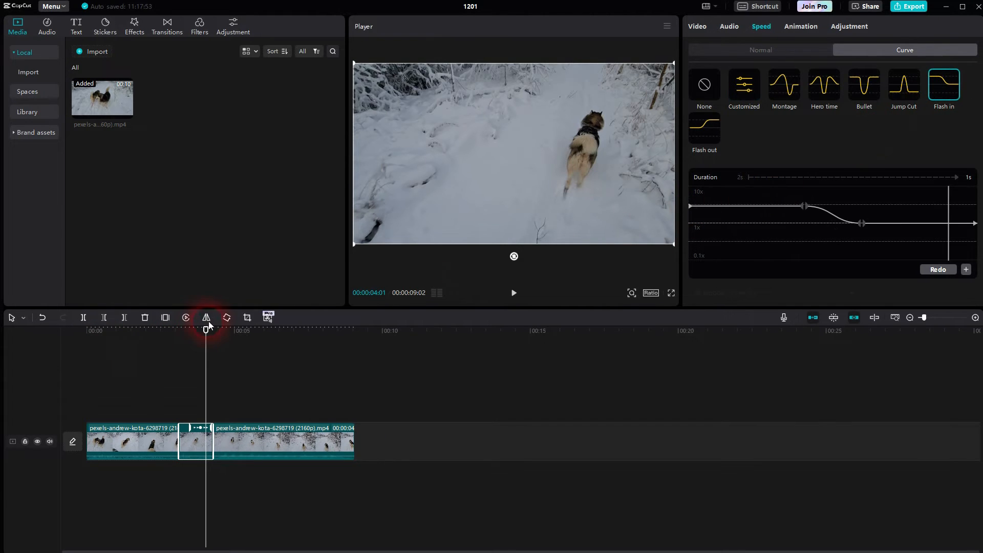
Play the Flash in speed change from shortly before the middle segment into the third segment
{"action": "left_click_drag", "start_coordinate": [204, 328], "coordinate": [163, 332]}
{"action": "left_click", "coordinate": [513, 292]}
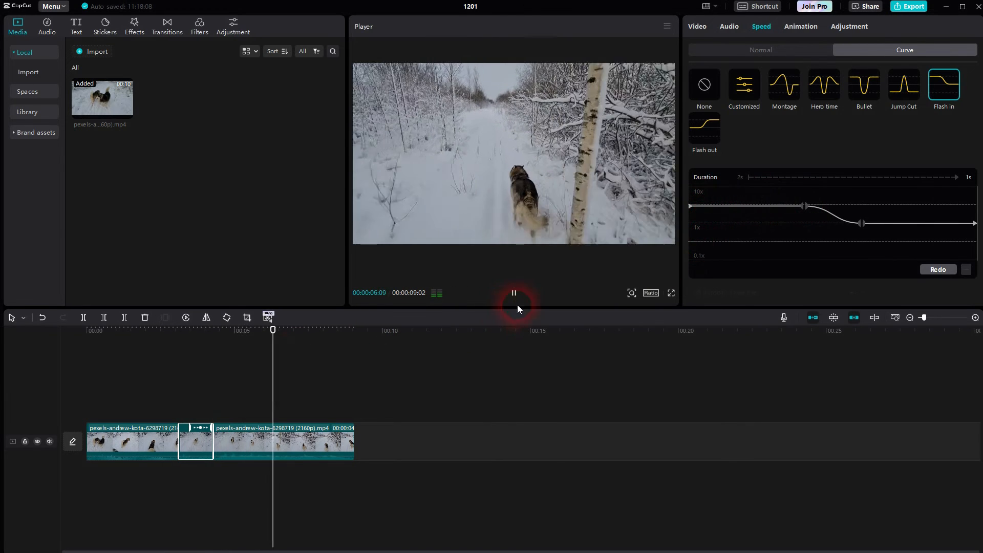
{"action": "left_click", "coordinate": [514, 292]}
Apply the Customized speed curve to the middle segment and lower its start and end points midway between 1x and 0.1x
{"action": "left_click", "coordinate": [743, 85]}
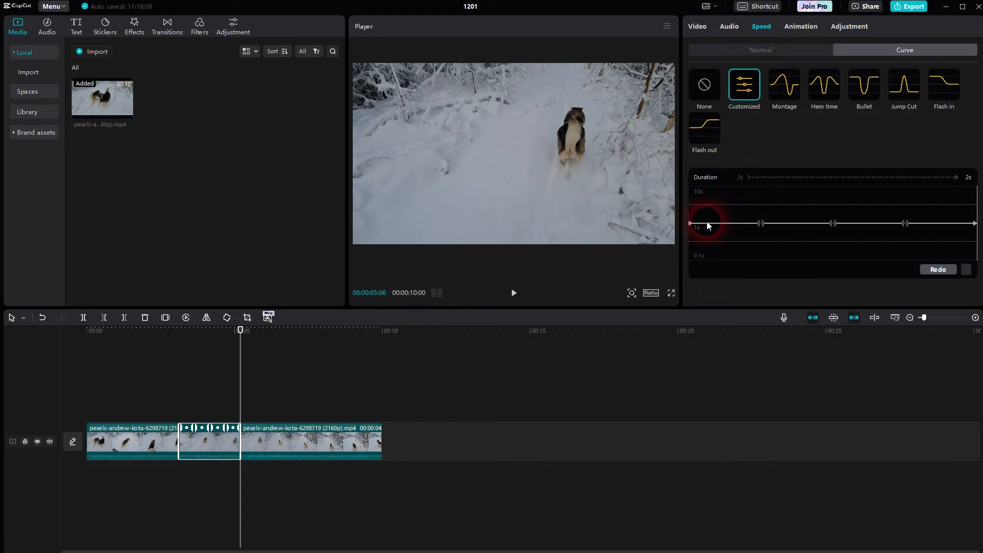
{"action": "left_click_drag", "start_coordinate": [690, 223], "coordinate": [692, 242]}
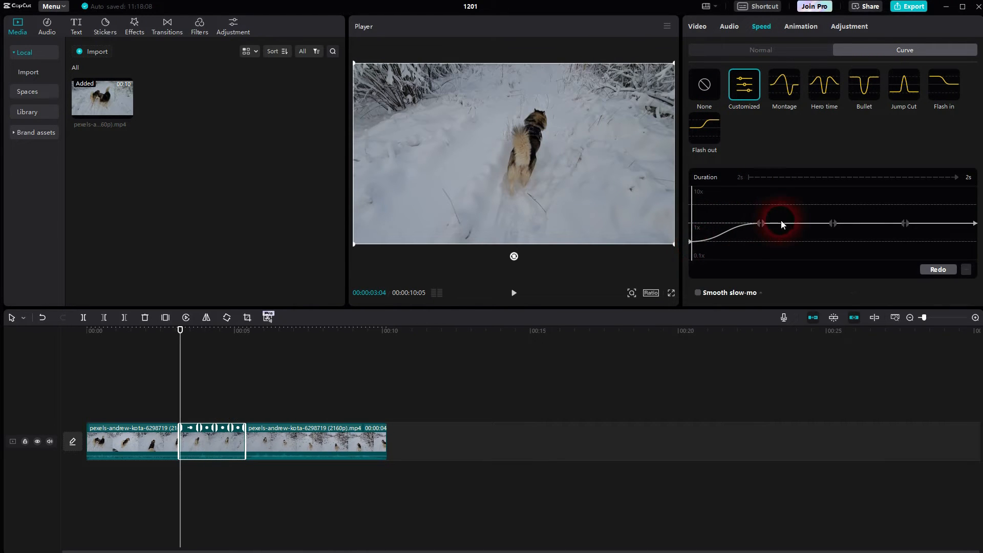
{"action": "left_click_drag", "start_coordinate": [972, 223], "coordinate": [974, 241]}
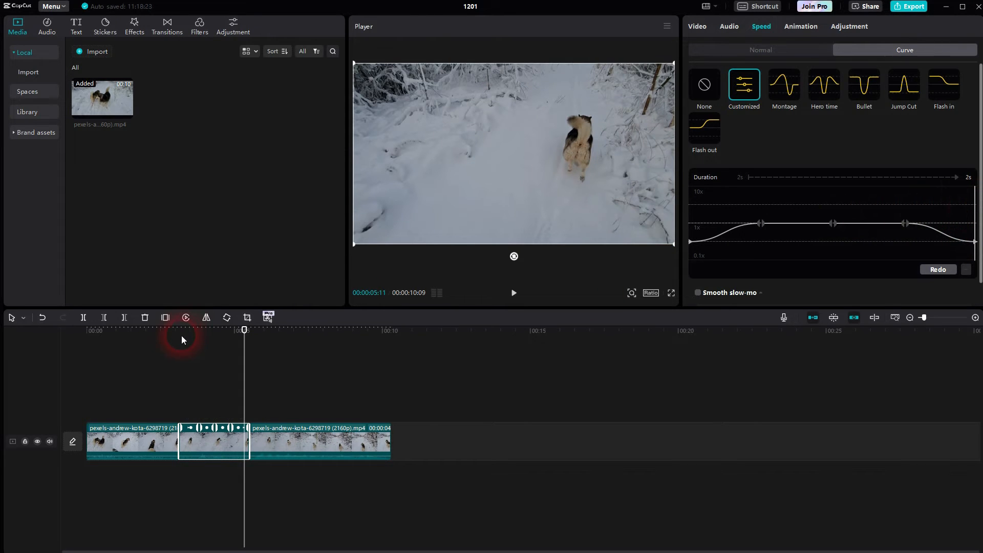
Play the customized curve from shortly before the middle segment and check the segment's normal speed settings
{"action": "left_click_drag", "start_coordinate": [244, 331], "coordinate": [157, 332]}
{"action": "left_click", "coordinate": [513, 292]}
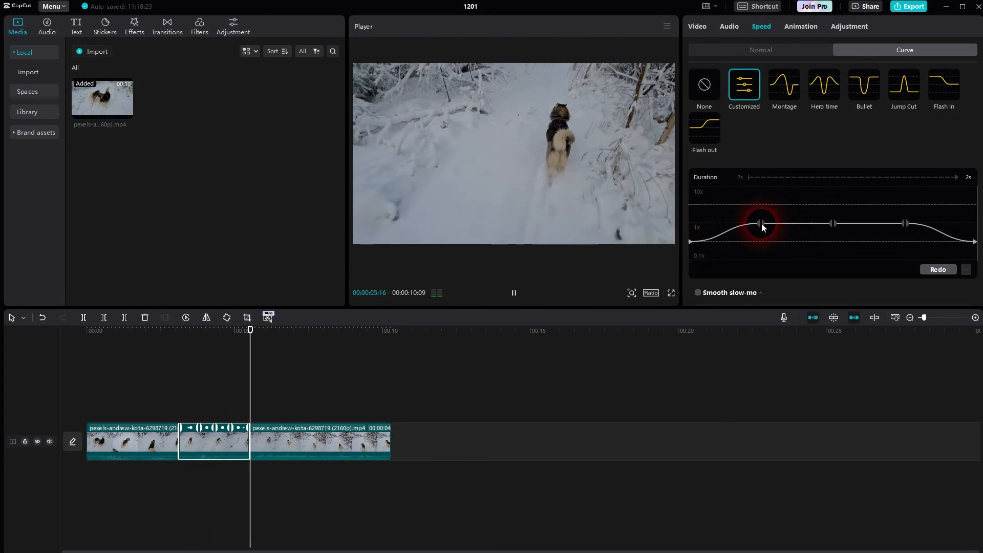
{"action": "left_click", "coordinate": [770, 47]}
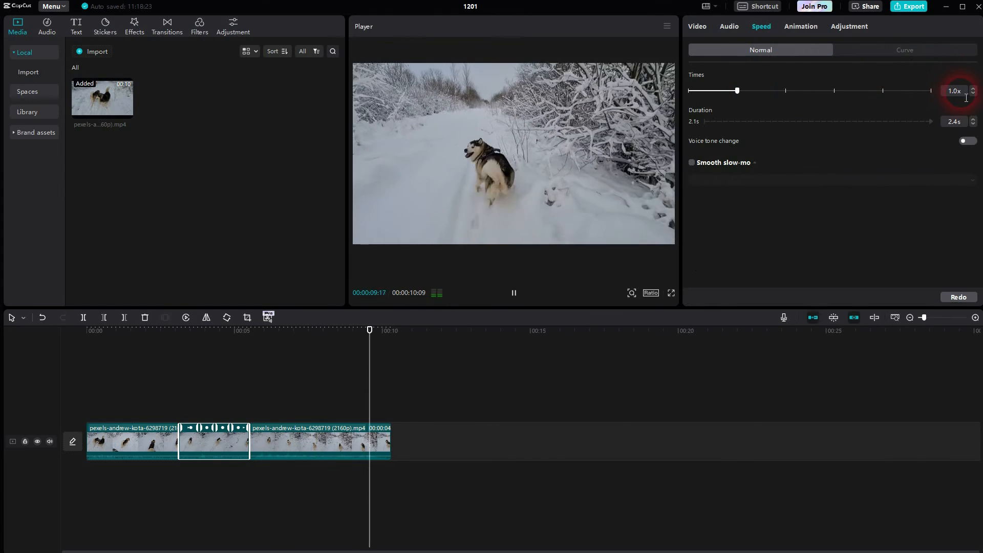
{"action": "left_click", "coordinate": [914, 53]}
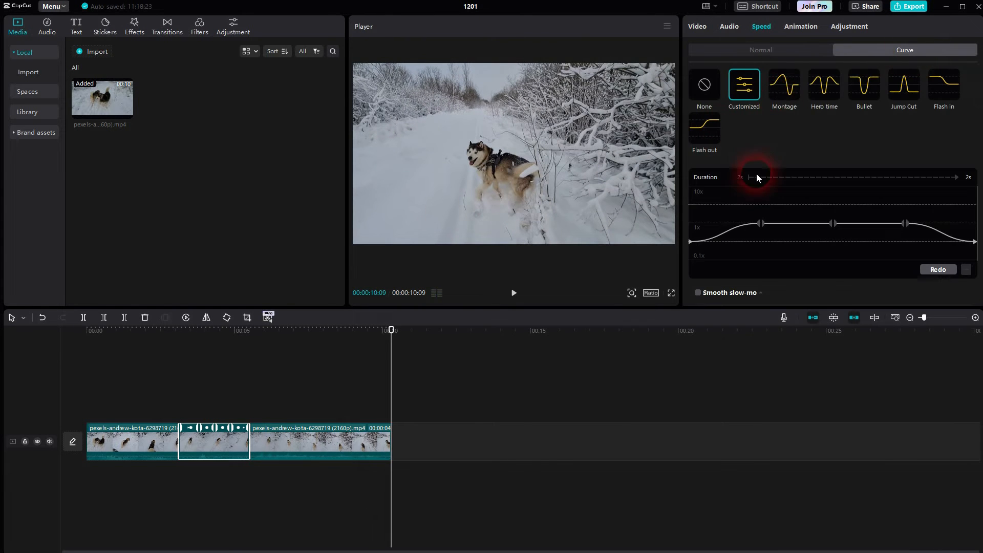
Lower the curve's start and end points to 0.1x and its three inner points about midway between 1x and 0.1x
{"action": "left_click_drag", "start_coordinate": [690, 243], "coordinate": [689, 258]}
{"action": "left_click_drag", "start_coordinate": [975, 241], "coordinate": [973, 259]}
{"action": "left_click_drag", "start_coordinate": [761, 224], "coordinate": [760, 244]}
{"action": "left_click", "coordinate": [764, 224]}
{"action": "left_click", "coordinate": [759, 239]}
{"action": "left_click_drag", "start_coordinate": [764, 225], "coordinate": [764, 242]}
{"action": "left_click_drag", "start_coordinate": [832, 224], "coordinate": [834, 239]}
{"action": "left_click_drag", "start_coordinate": [903, 223], "coordinate": [905, 239]}
Play the slowed middle segment from shortly before its start to check the lowered curve
{"action": "left_click_drag", "start_coordinate": [267, 329], "coordinate": [149, 362]}
{"action": "left_click", "coordinate": [514, 296]}
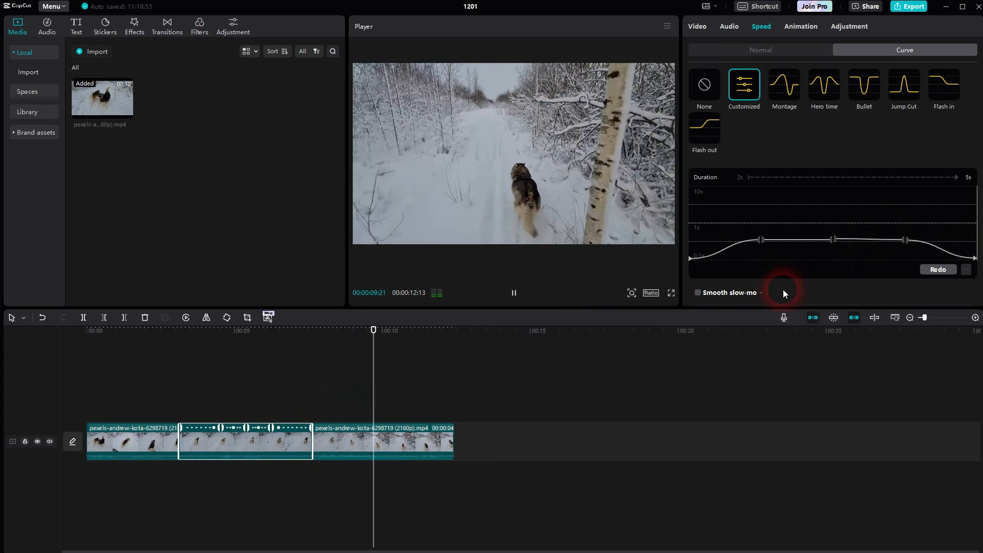
{"action": "left_click", "coordinate": [515, 293]}
Raise the curve's start and end points to about 1x and move the first and third inner points outward toward the ends
{"action": "left_click_drag", "start_coordinate": [690, 259], "coordinate": [678, 225]}
{"action": "left_click_drag", "start_coordinate": [974, 259], "coordinate": [974, 223]}
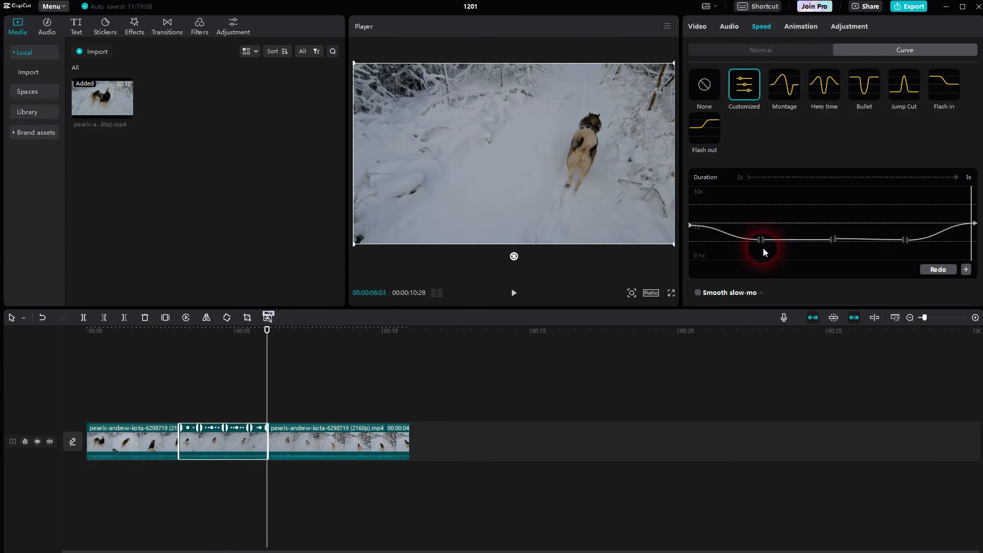
{"action": "left_click_drag", "start_coordinate": [761, 239], "coordinate": [719, 240]}
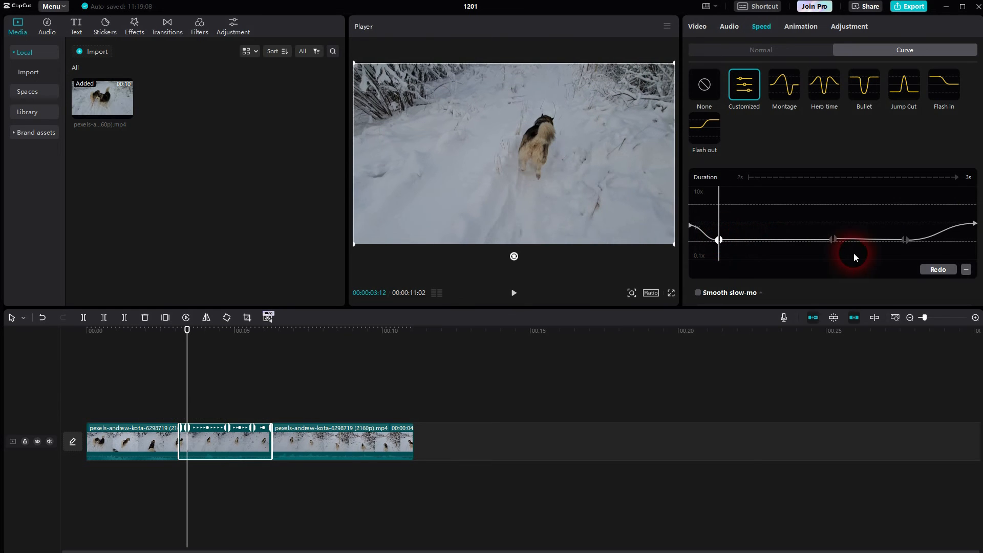
{"action": "left_click_drag", "start_coordinate": [902, 241], "coordinate": [945, 239]}
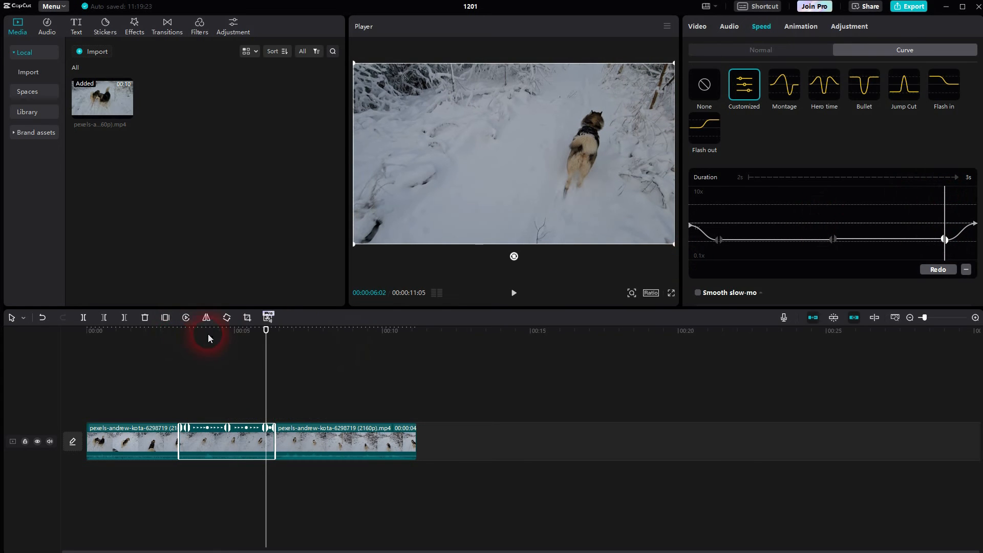
Play the reshaped curve from 00:00:02:13 and compare the segment's normal speed settings with its curve
{"action": "left_click_drag", "start_coordinate": [265, 330], "coordinate": [158, 351]}
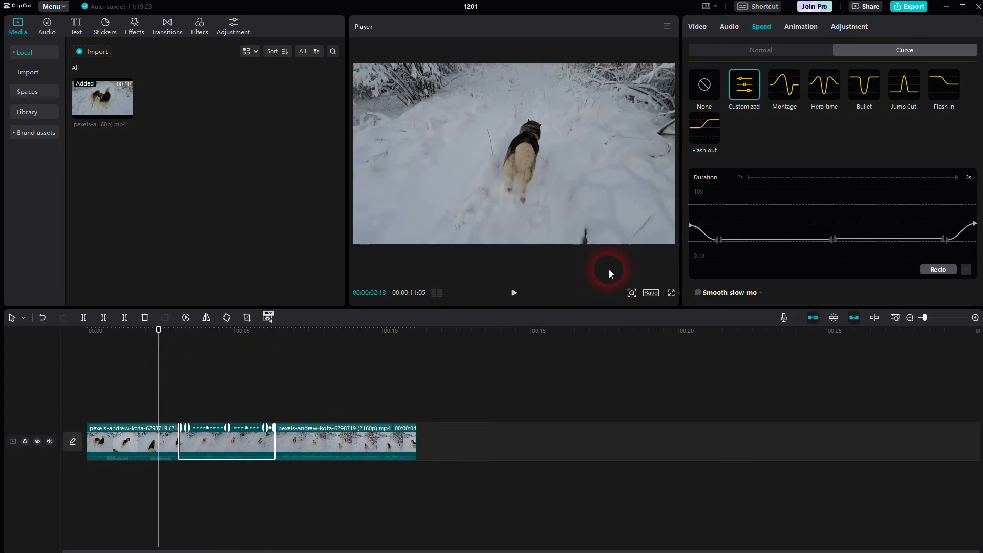
{"action": "left_click", "coordinate": [514, 293]}
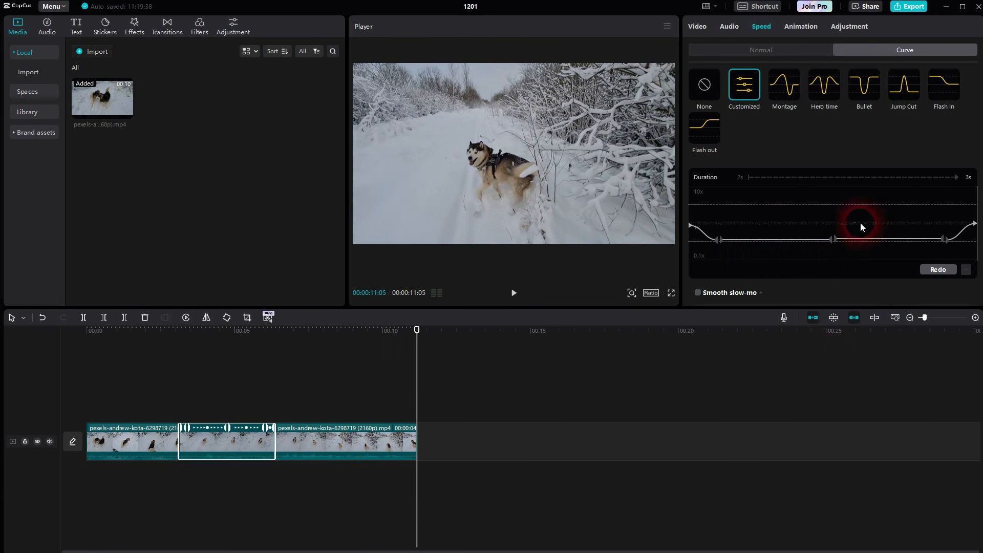
{"action": "left_click", "coordinate": [760, 49]}
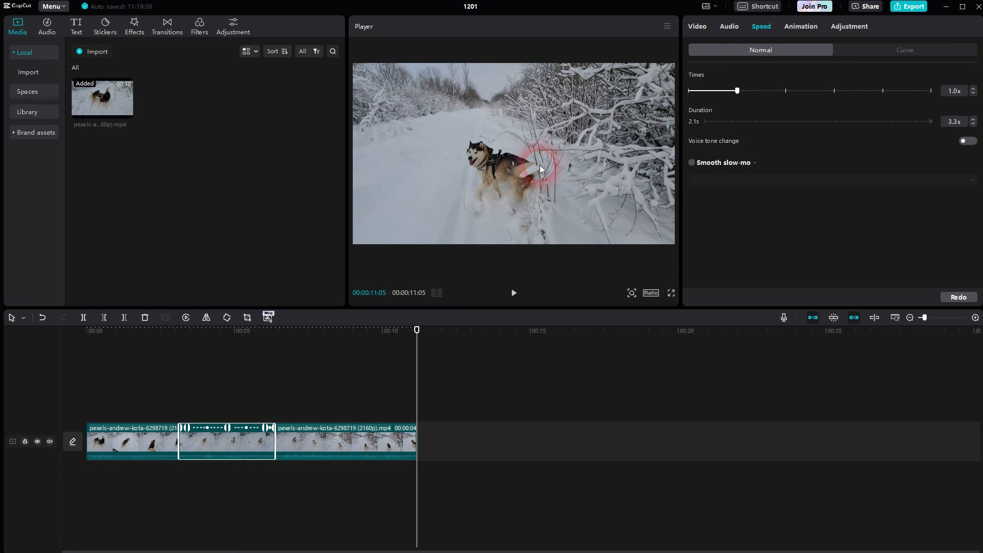
{"action": "left_click", "coordinate": [898, 51]}
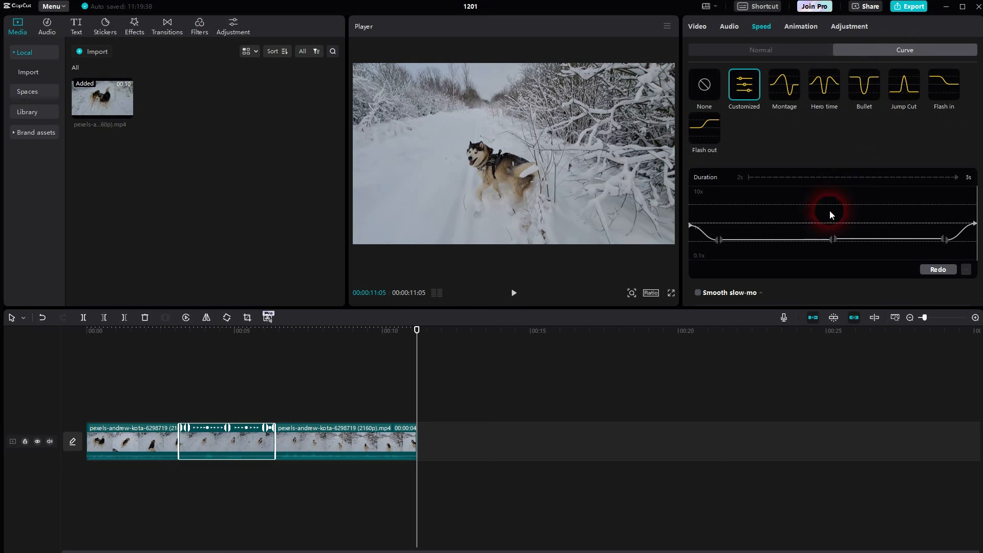